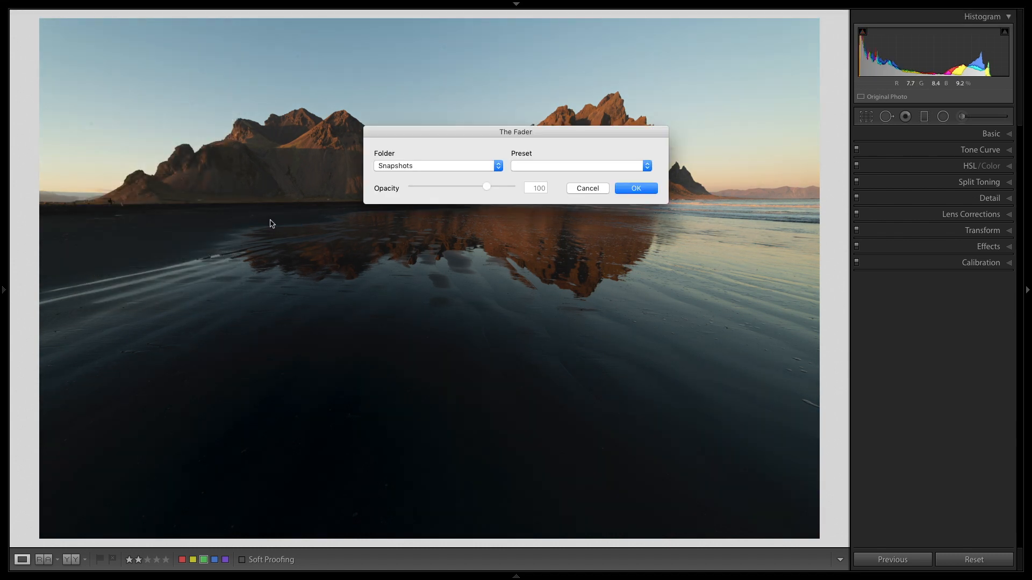
- Choose the N - Kodak Gold 100 preset from the VSCO Film 05 - Nikon folder in The Fader
left_click_drag(468, 130, 790, 287)
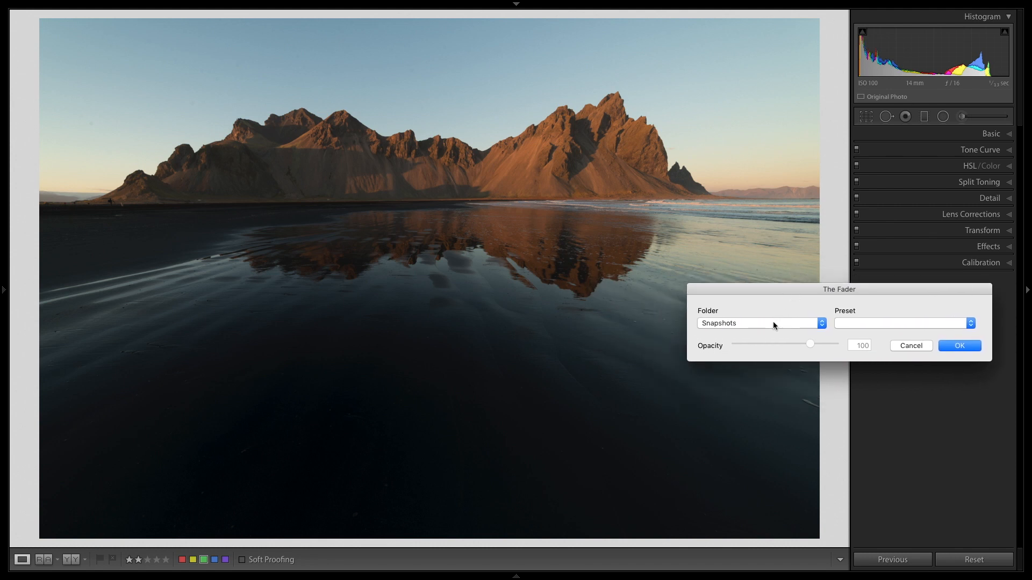
left_click(774, 323)
scroll(762, 501, "down", 2)
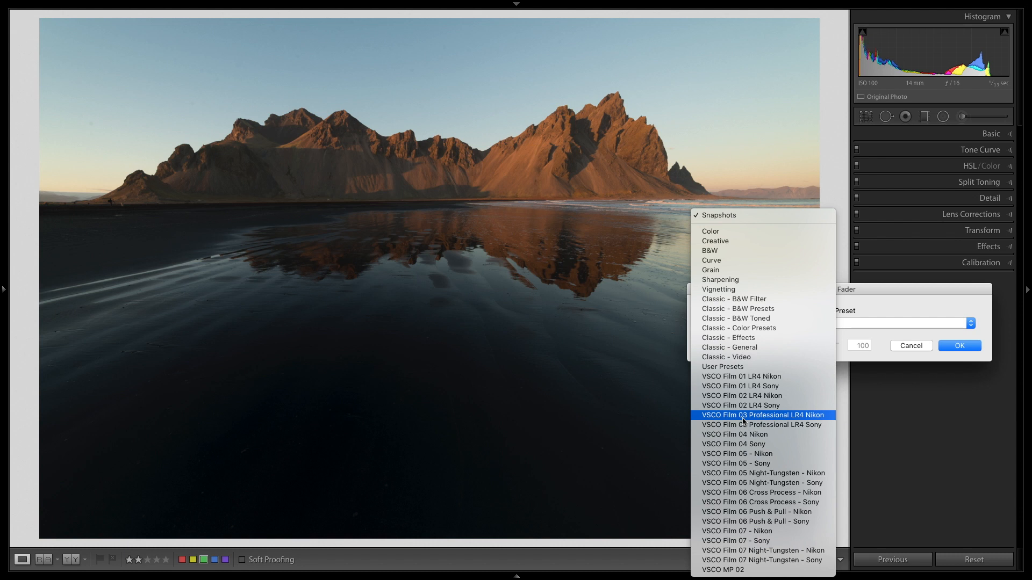
left_click(763, 457)
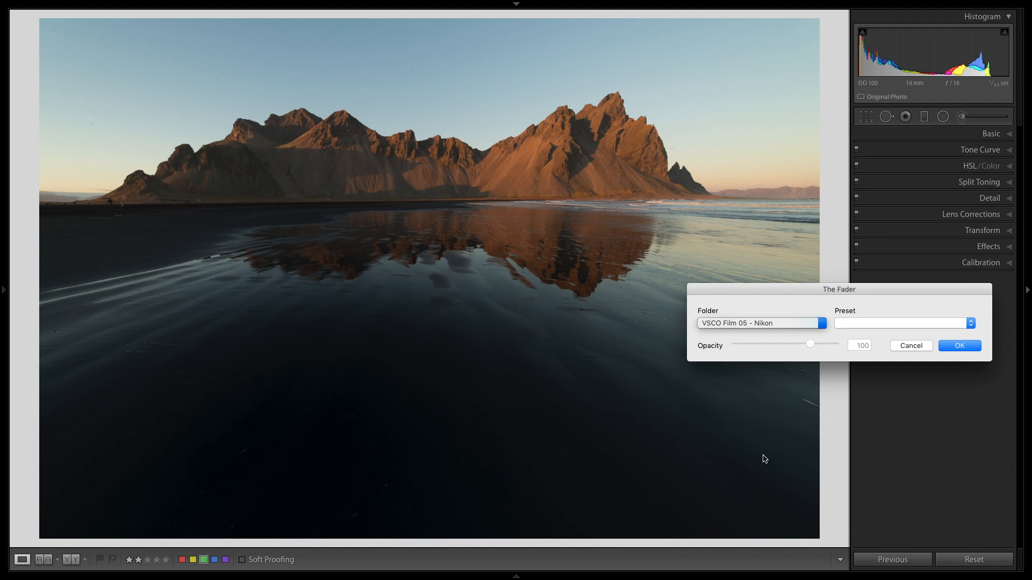
left_click(866, 324)
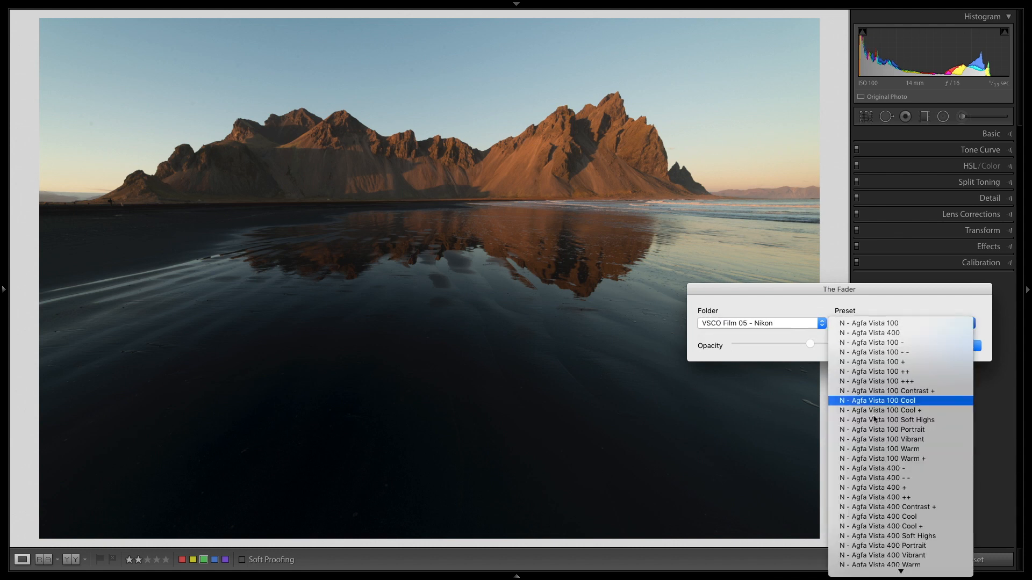
scroll(869, 438, "down", 10)
scroll(869, 442, "down", 2)
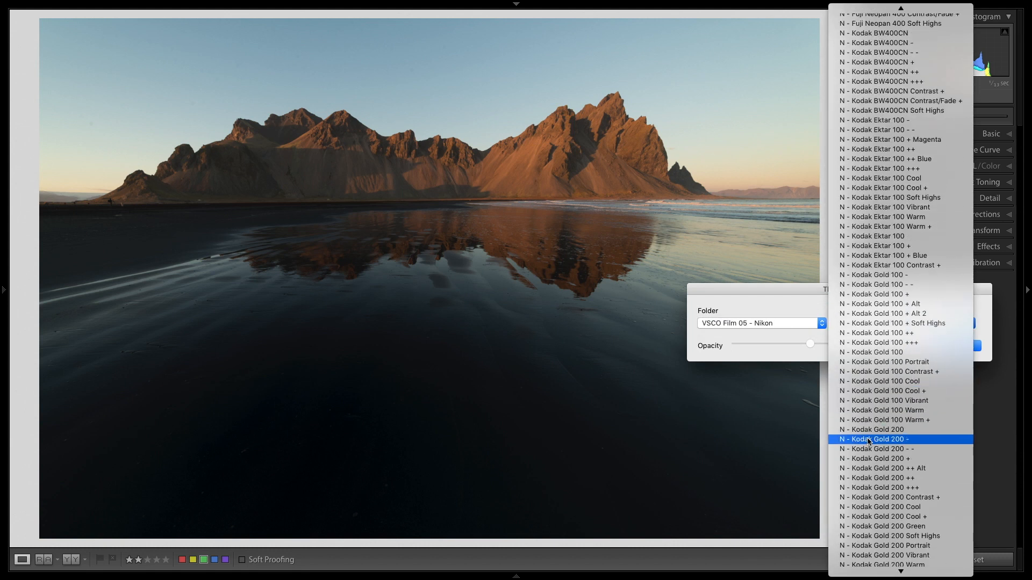
left_click(891, 353)
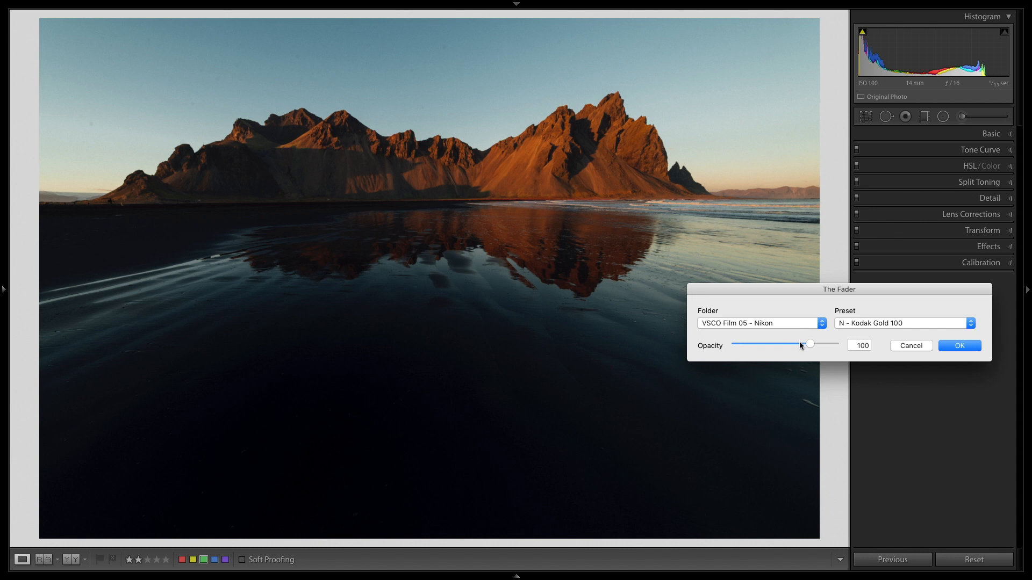
- Try the Kodak Gold 100 preset at several opacities, such as 15, 119, 69 and 23, and cancel The Fader
left_click_drag(810, 344, 768, 344)
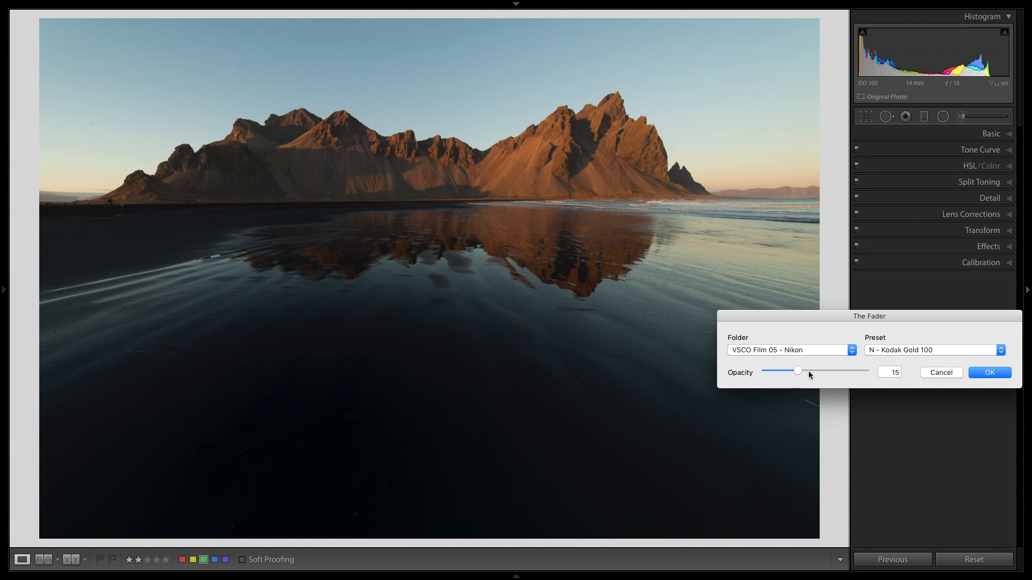
left_click(849, 369)
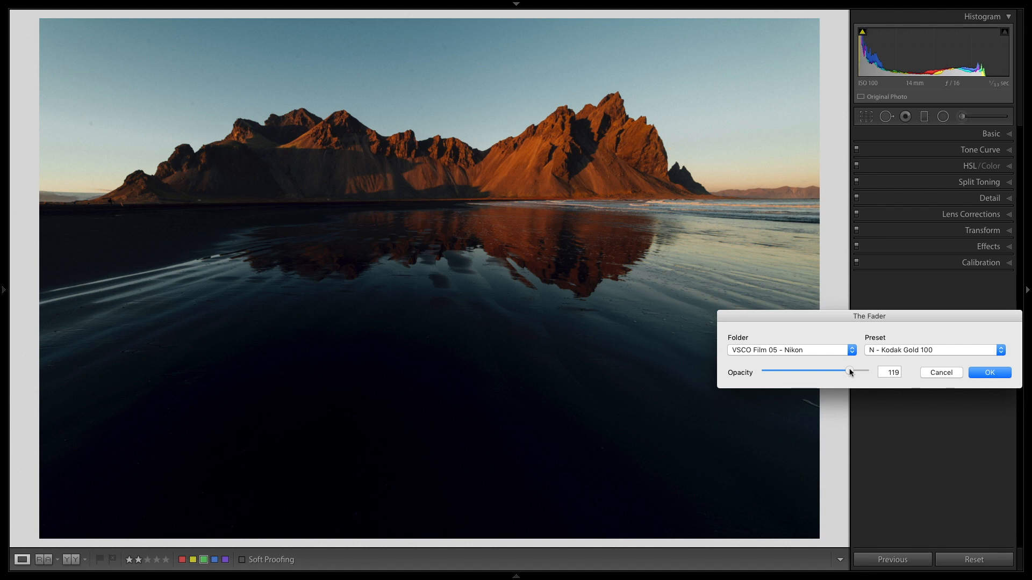
left_click_drag(849, 371, 826, 371)
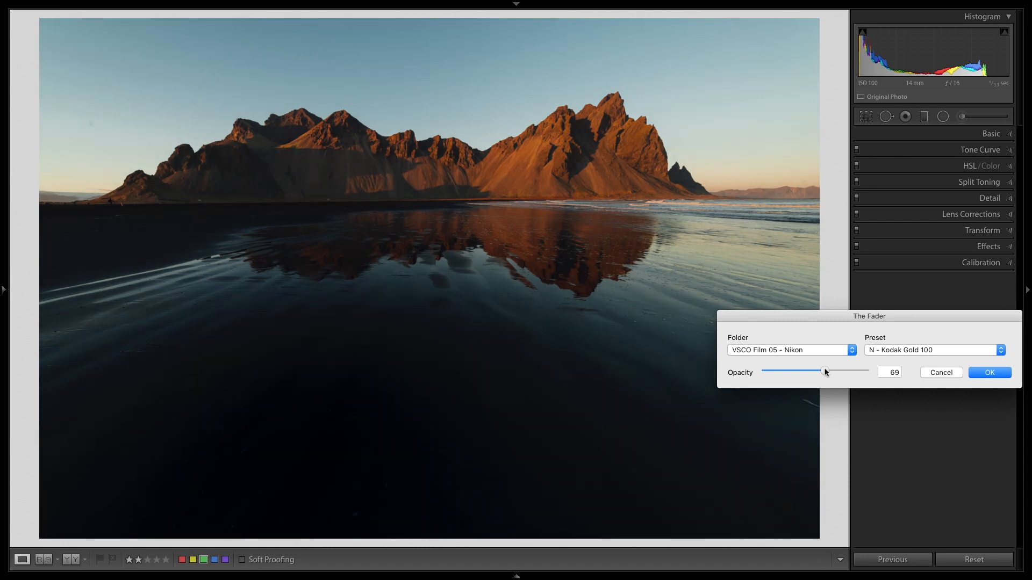
left_click_drag(814, 370, 800, 370)
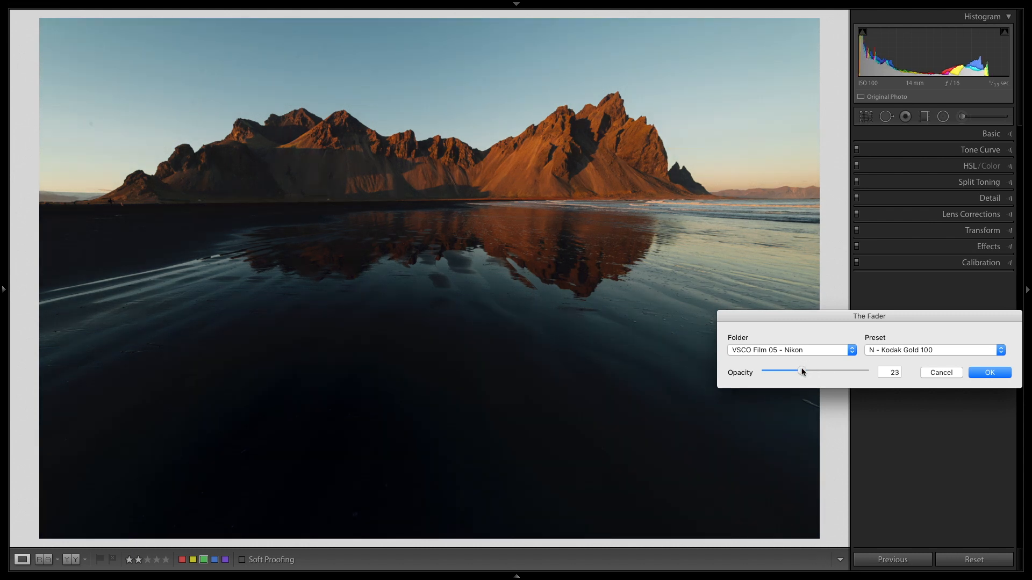
left_click(950, 372)
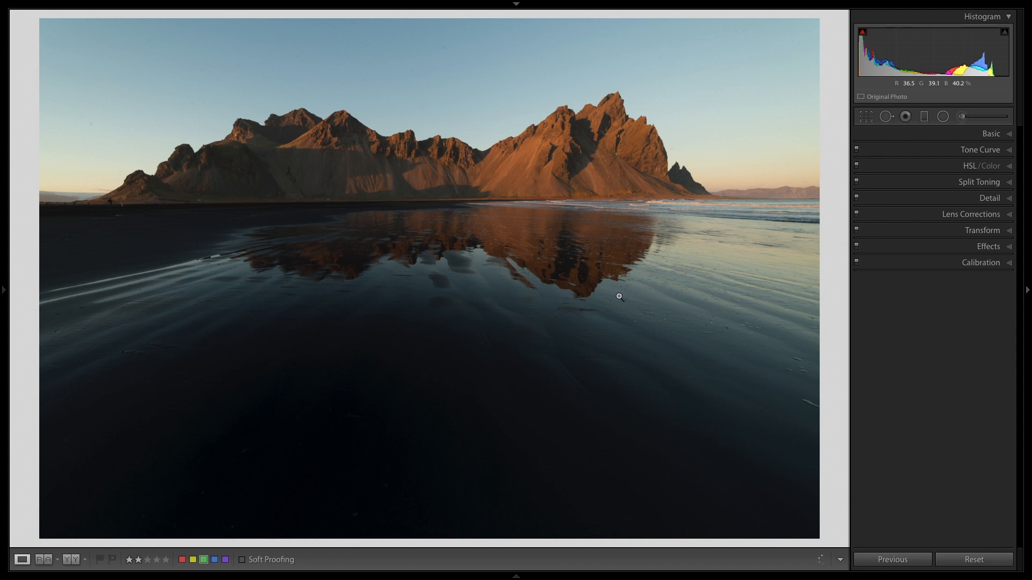
- Switch to Safari and open The Fader page at capturemonkey.com/thefader
key("ctrl+Left")
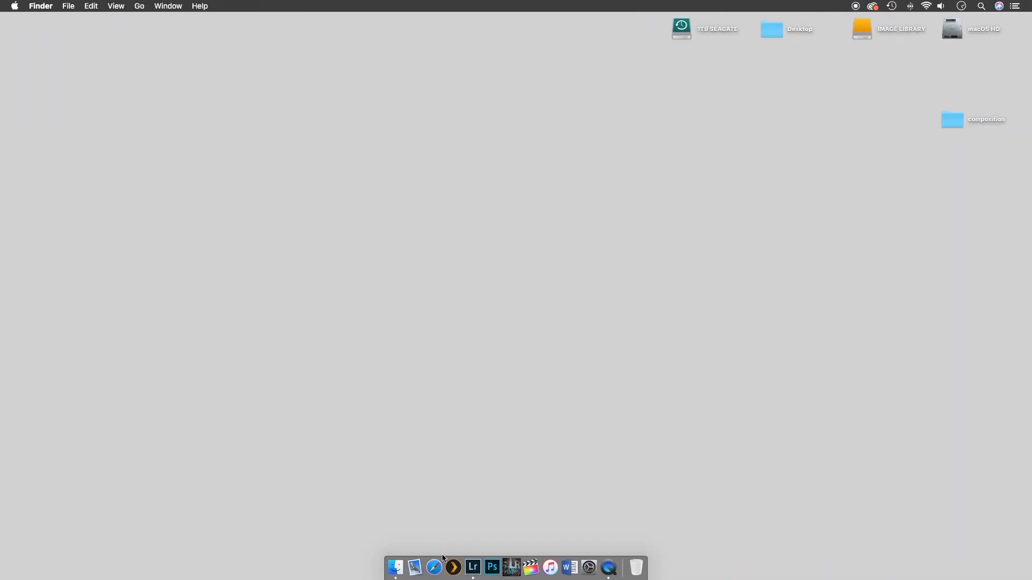
left_click(434, 570)
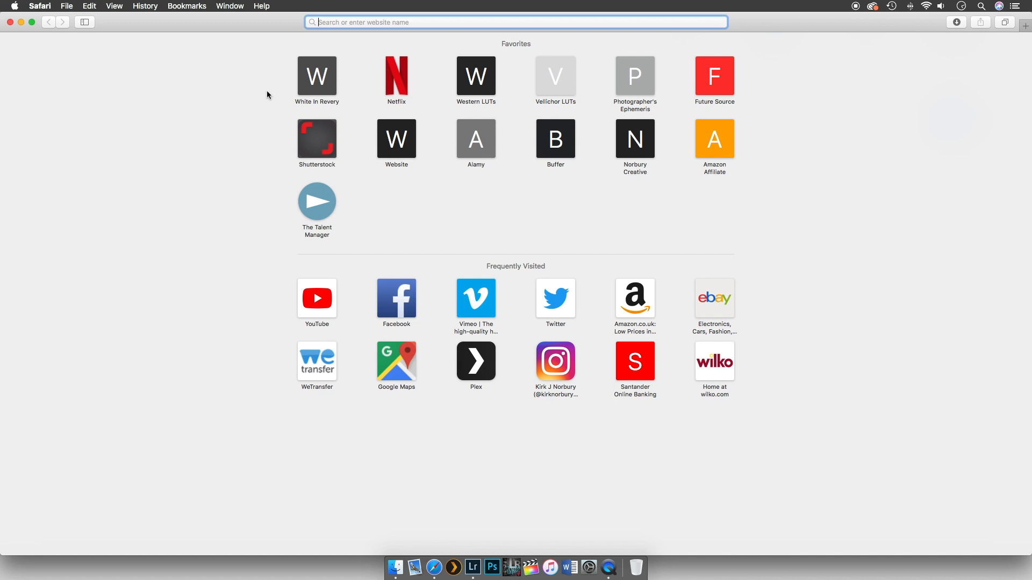
type("capture")
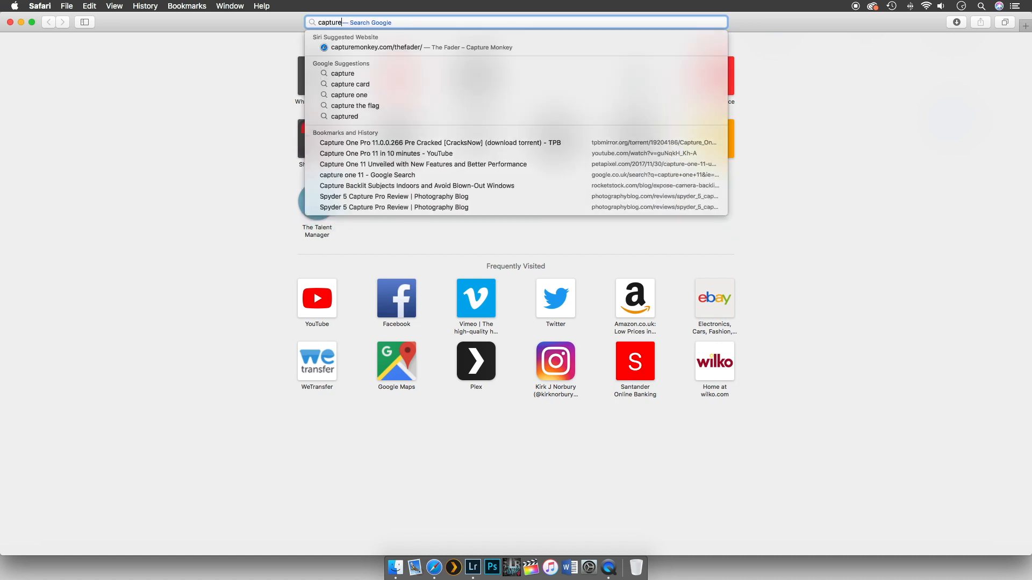
type("monkey")
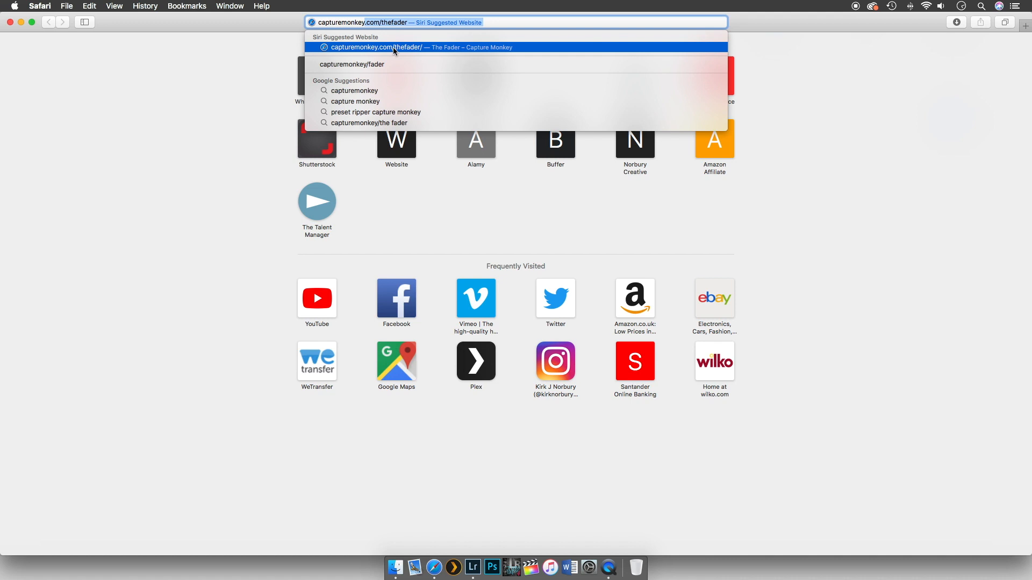
left_click(392, 46)
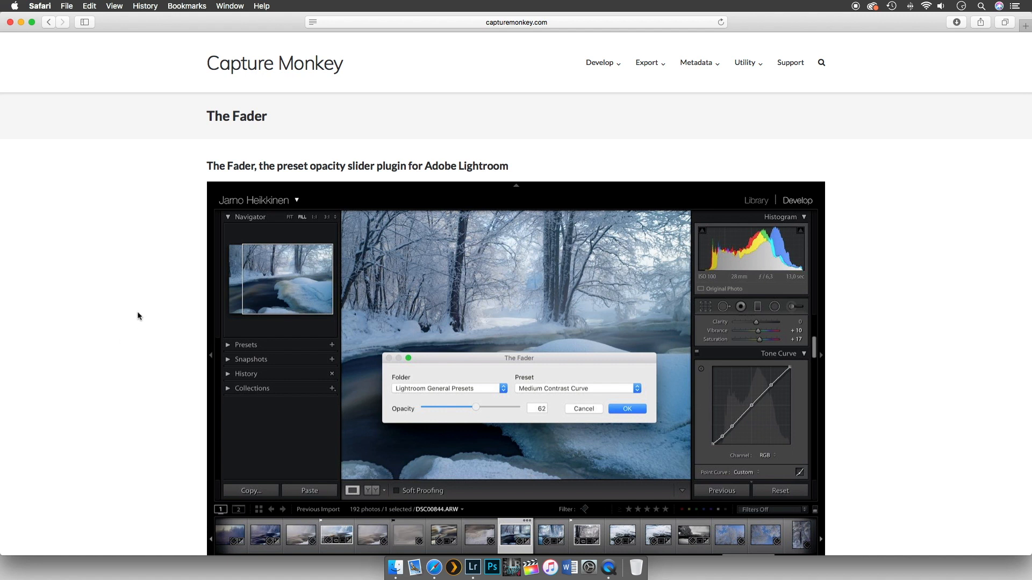
- Download The Fader 1.2.1555 from the Capture Monkey plugin page
scroll(140, 405, "down", 4)
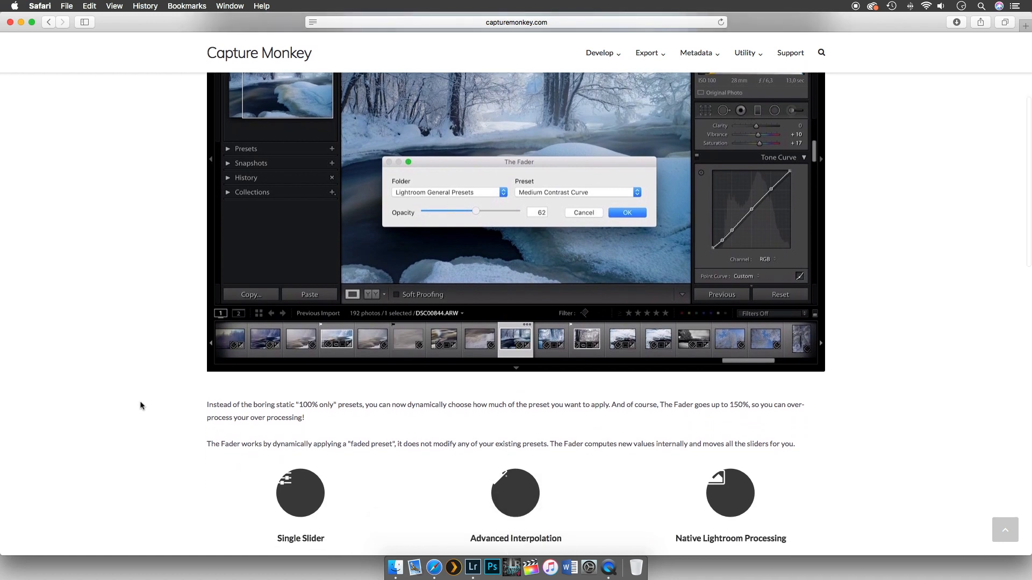
scroll(216, 312, "down", 10)
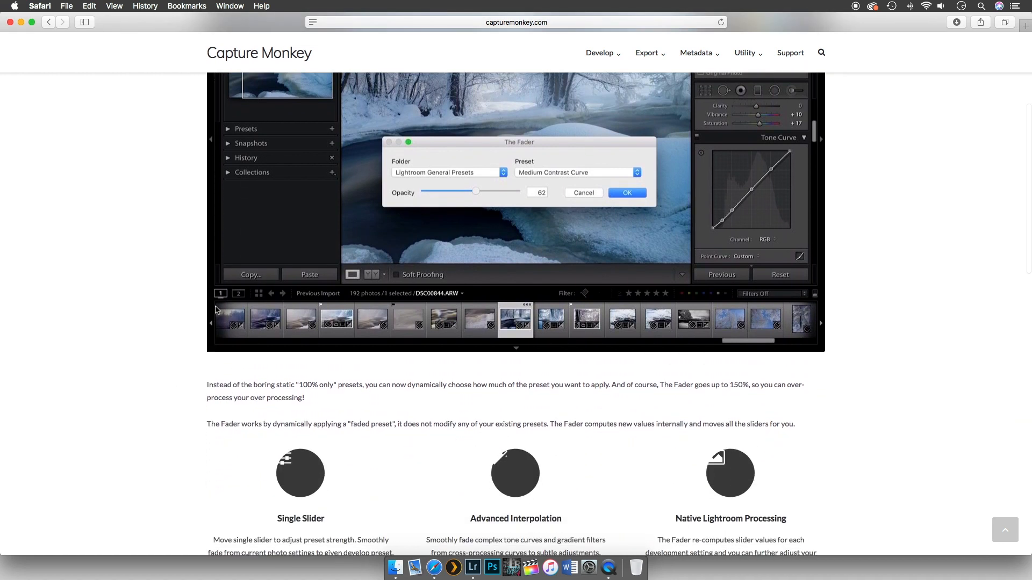
scroll(462, 355, "down", 12)
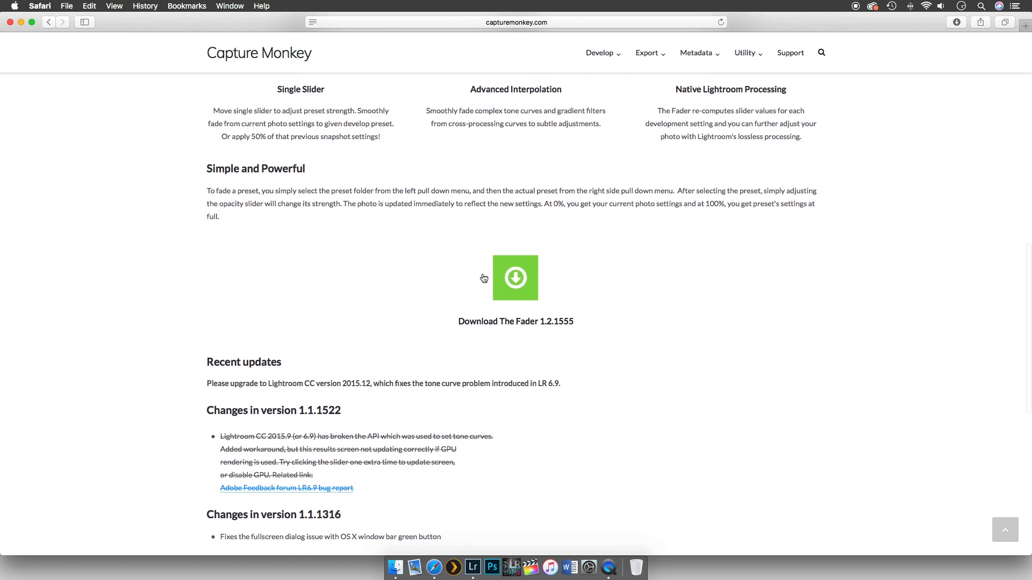
left_click(512, 293)
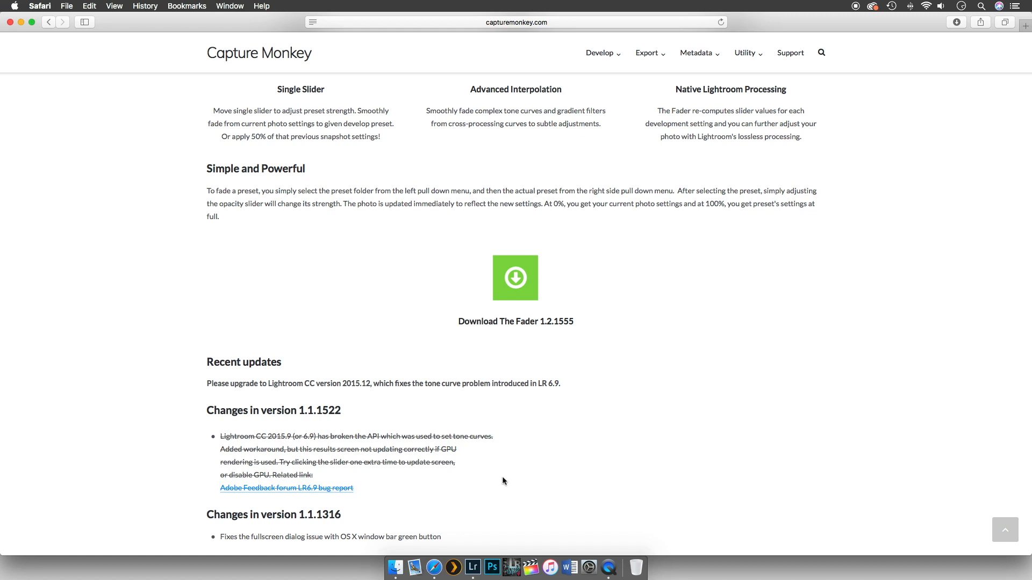
- Switch back to Lightroom, show the mountain reflection photo in Develop and reset its adjustments
left_click(474, 569)
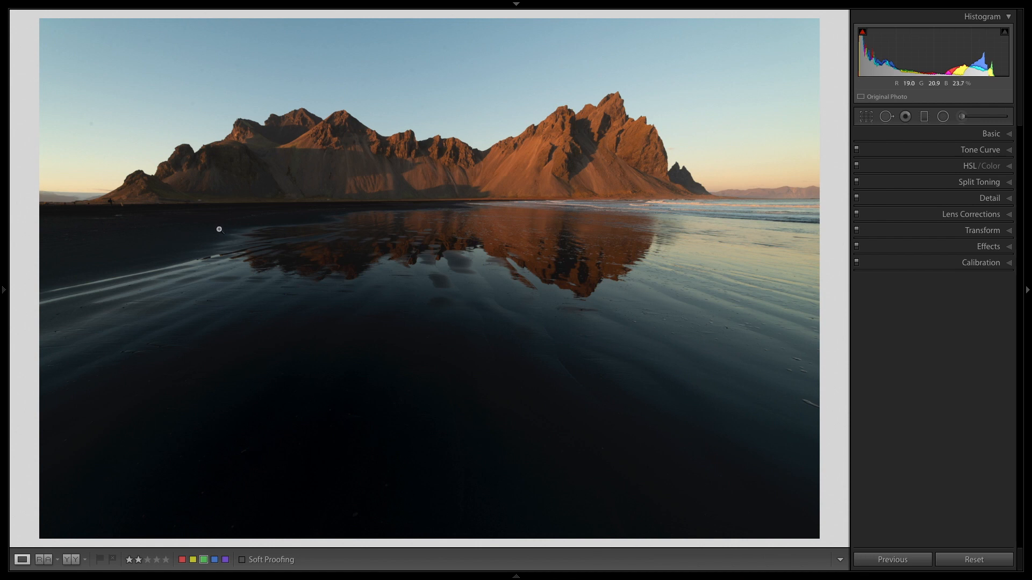
mouse_move(128, 3)
key("super+z")
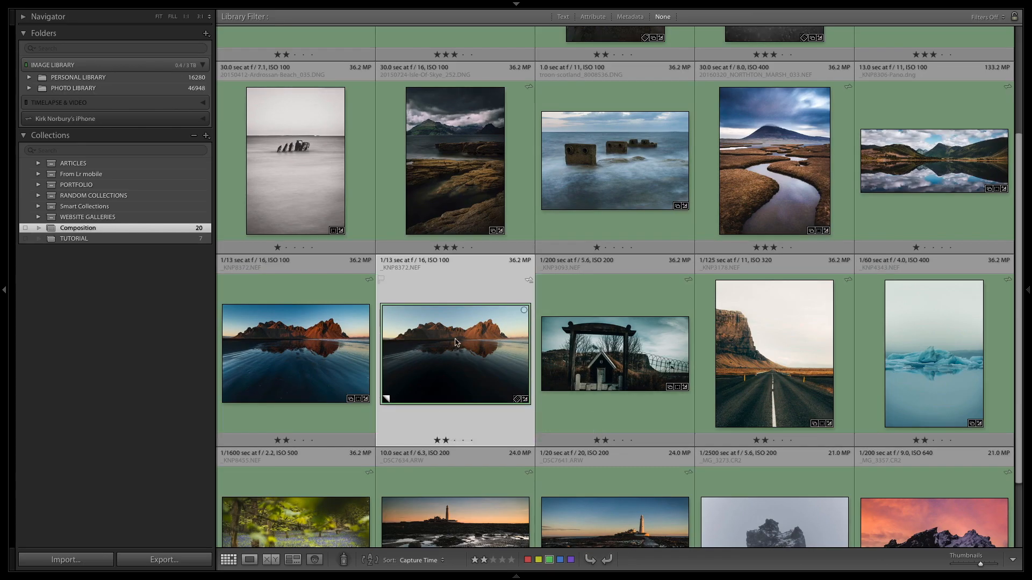
key("d")
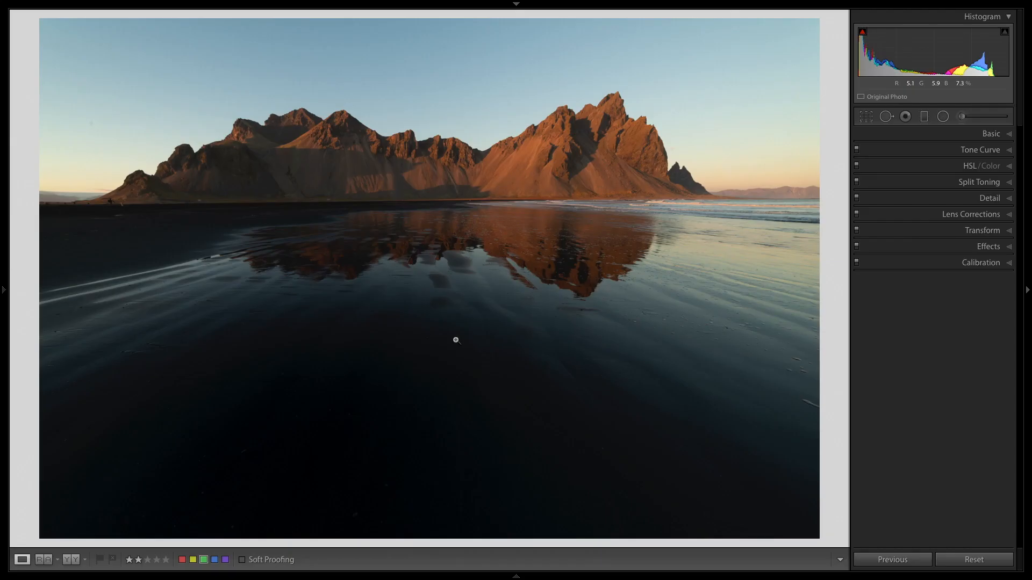
left_click(974, 560)
- Enable lens profile corrections with the Samyang 14mm f/2.8 profile and set the vignetting amount to 46
left_click(952, 214)
left_click(863, 257)
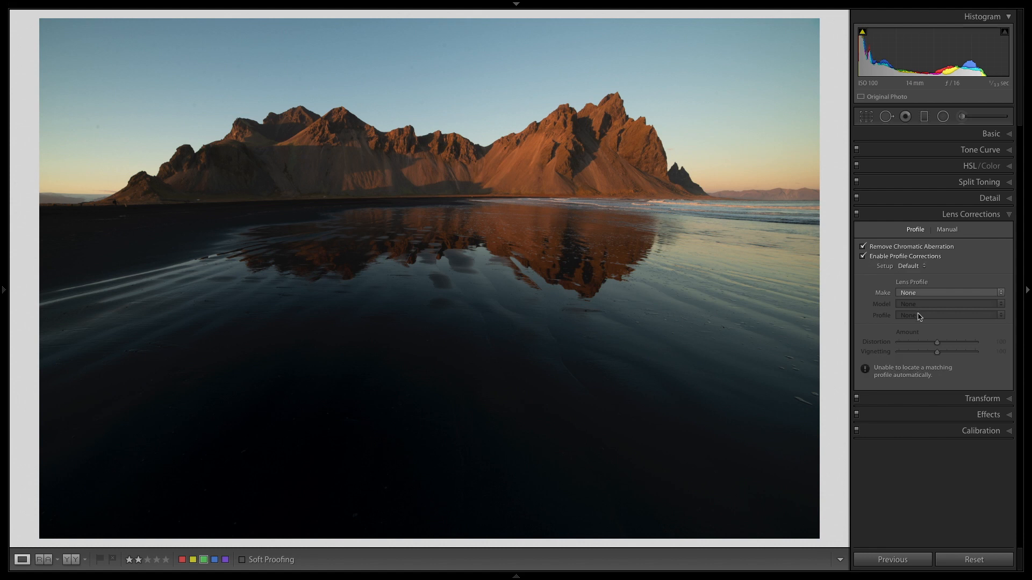
left_click(930, 292)
left_click(939, 555)
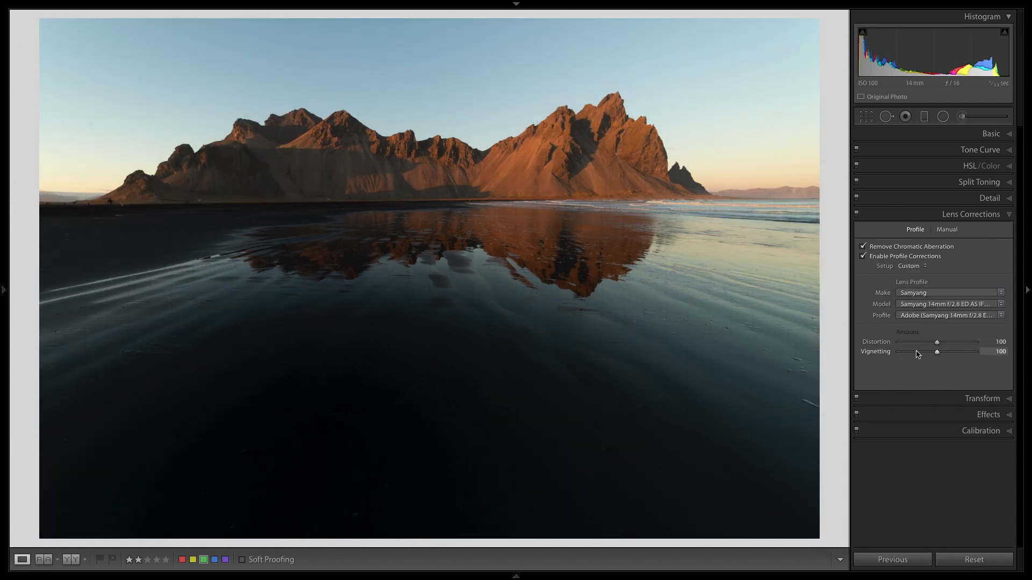
left_click(916, 352)
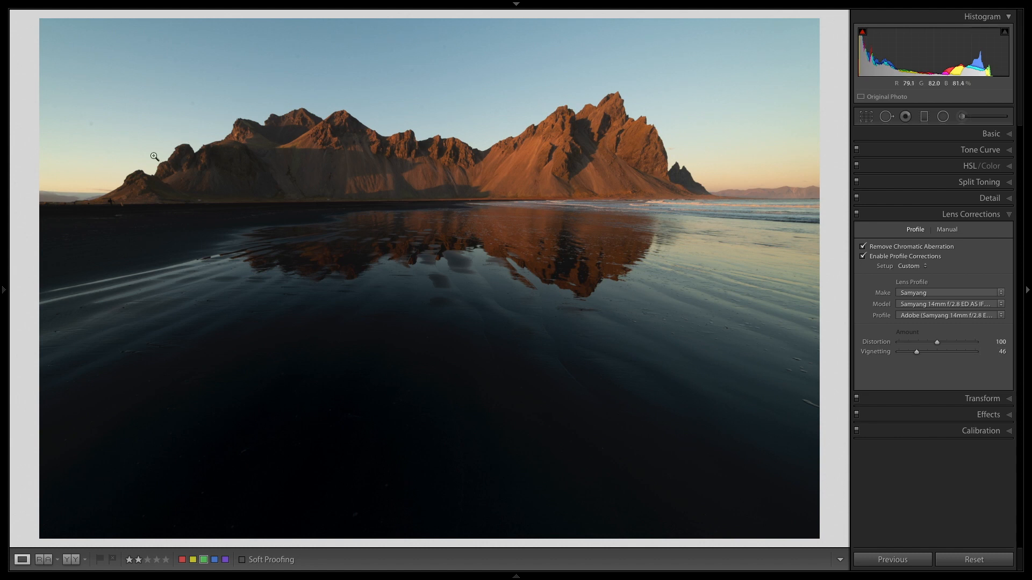
- Open The Fader plug-in and choose the C9 - RAW preset from the VSCO MP 02 folder
left_click(85, 6)
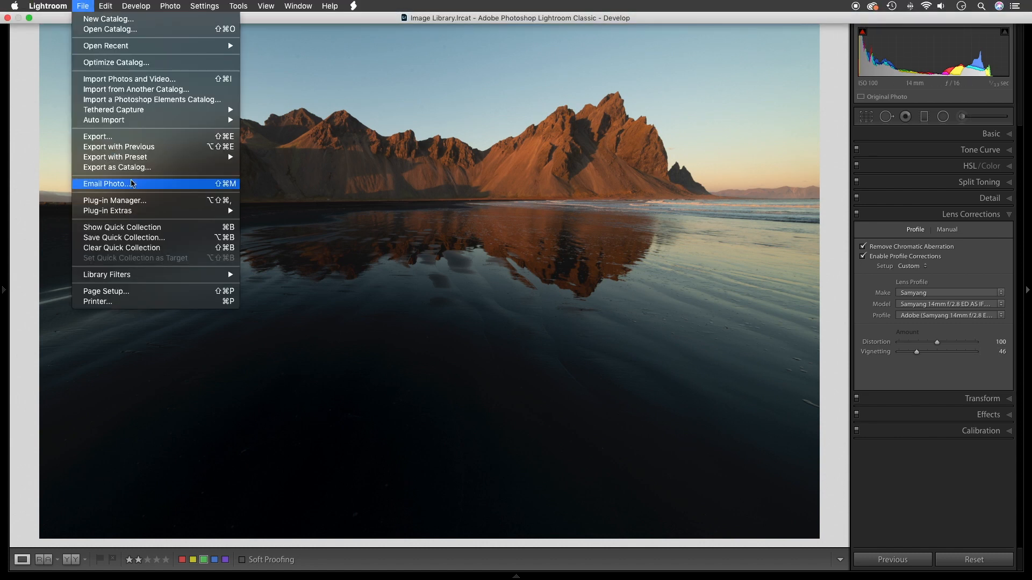
mouse_move(135, 210)
left_click(280, 221)
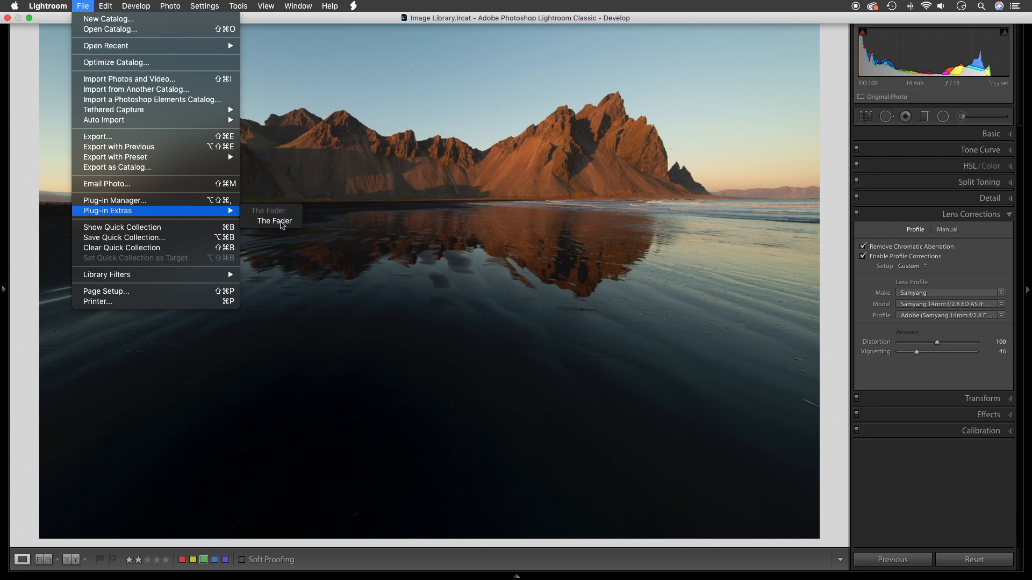
left_click_drag(498, 132, 767, 207)
left_click(737, 242)
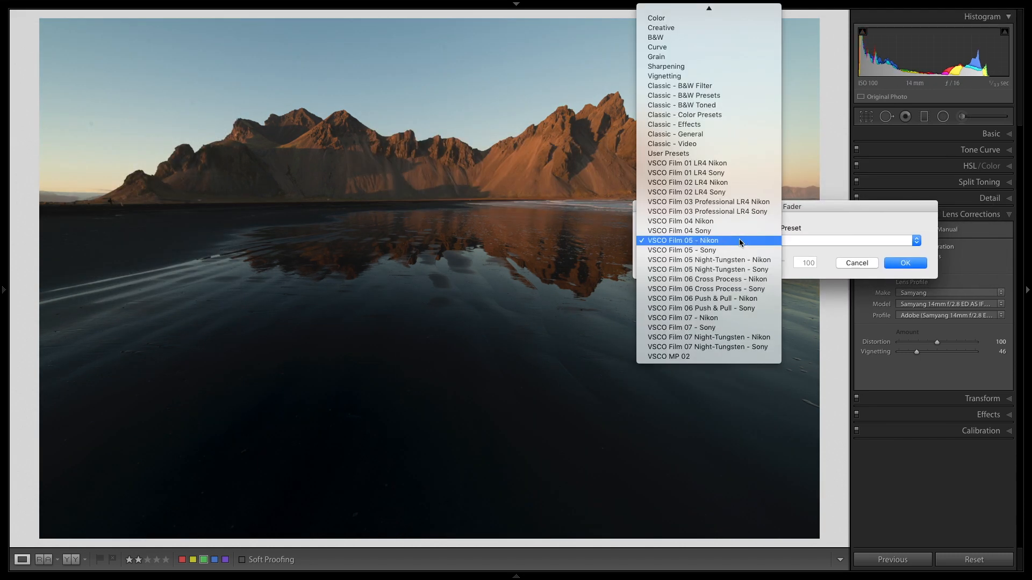
left_click(715, 357)
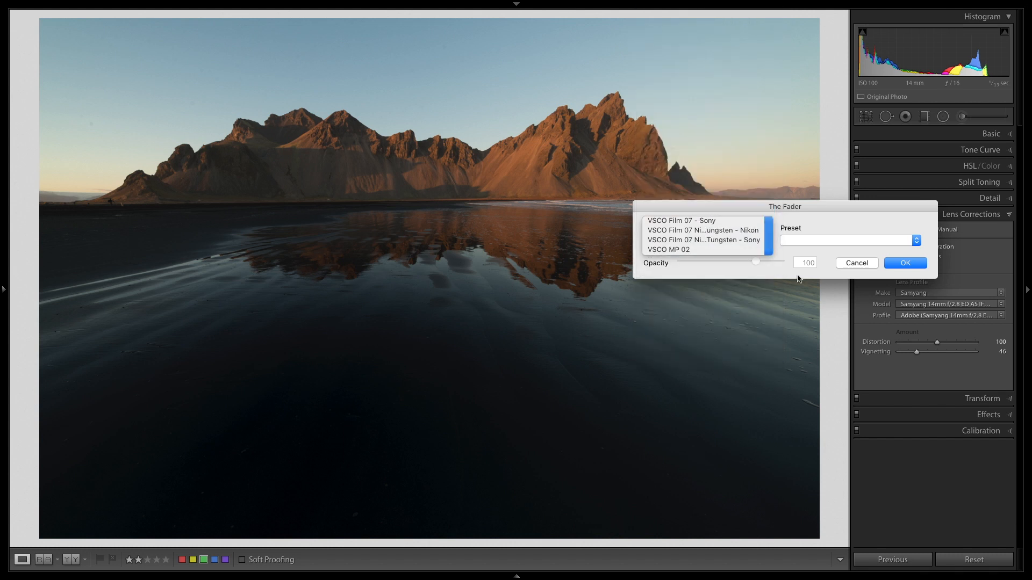
left_click(839, 241)
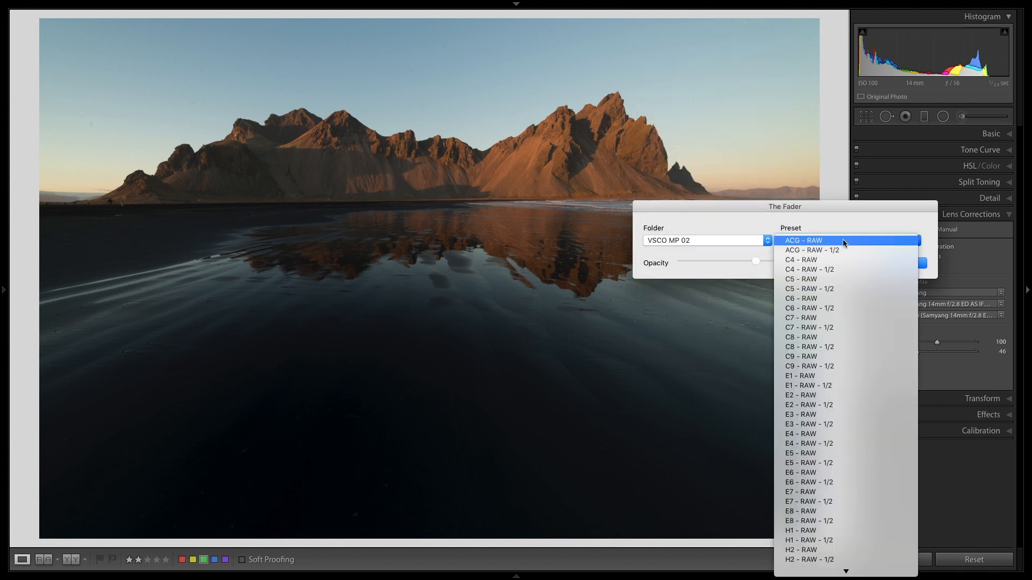
left_click(826, 357)
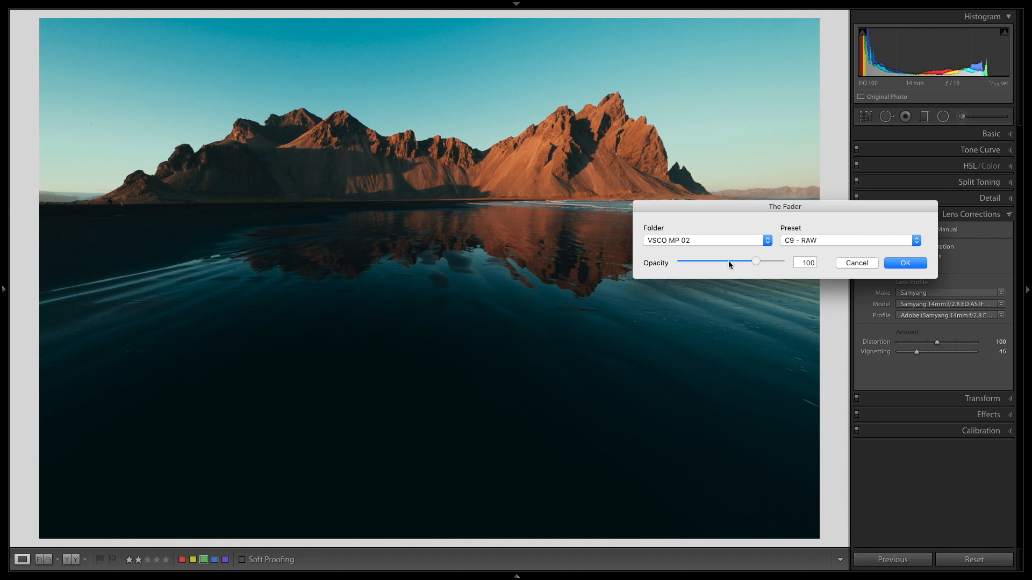
- Set the C9 - RAW preset's opacity to 70 and move The Fader dialog clear of the Lens Corrections settings
left_click(731, 261)
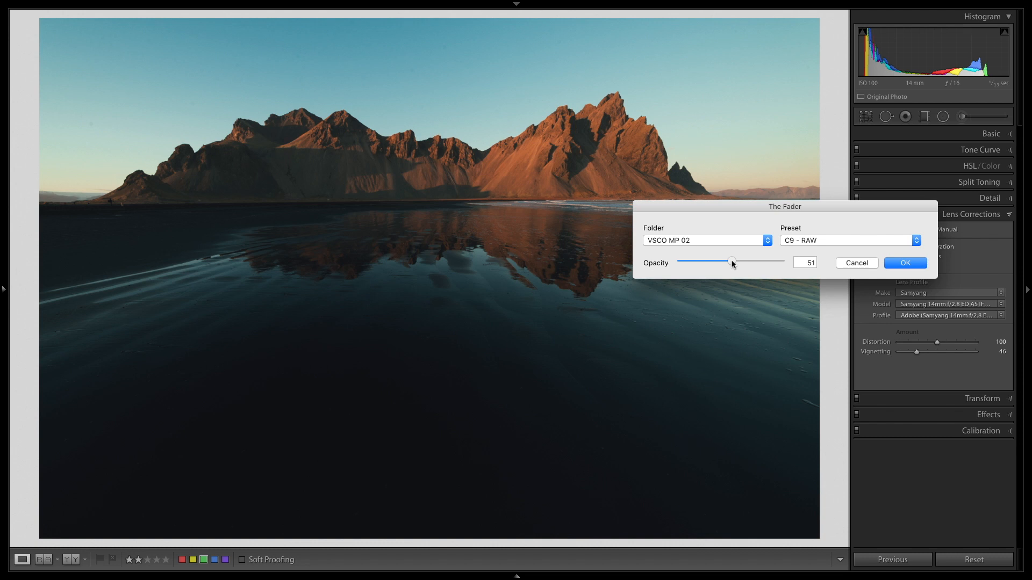
left_click_drag(731, 263, 739, 262)
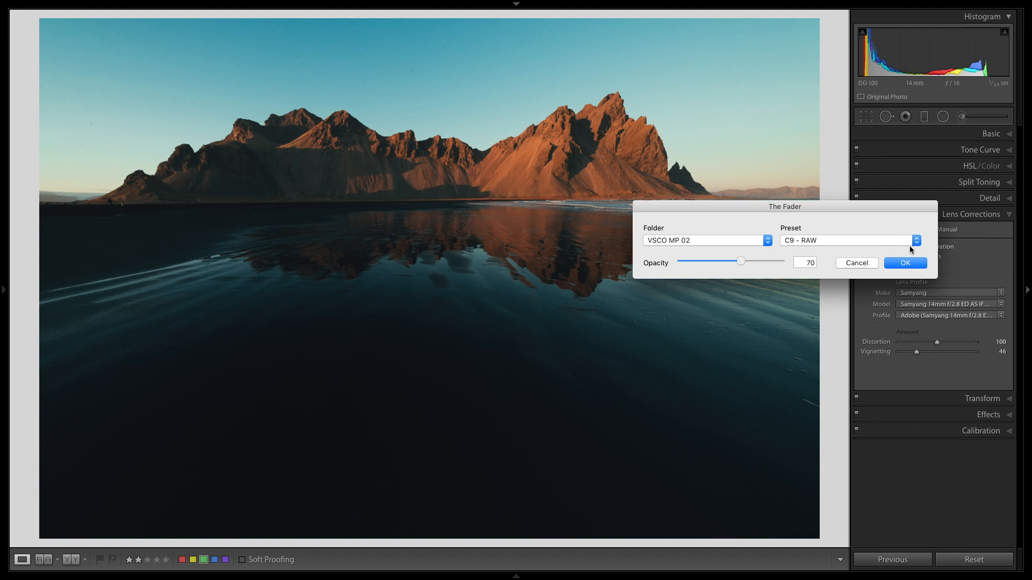
left_click_drag(873, 206, 758, 131)
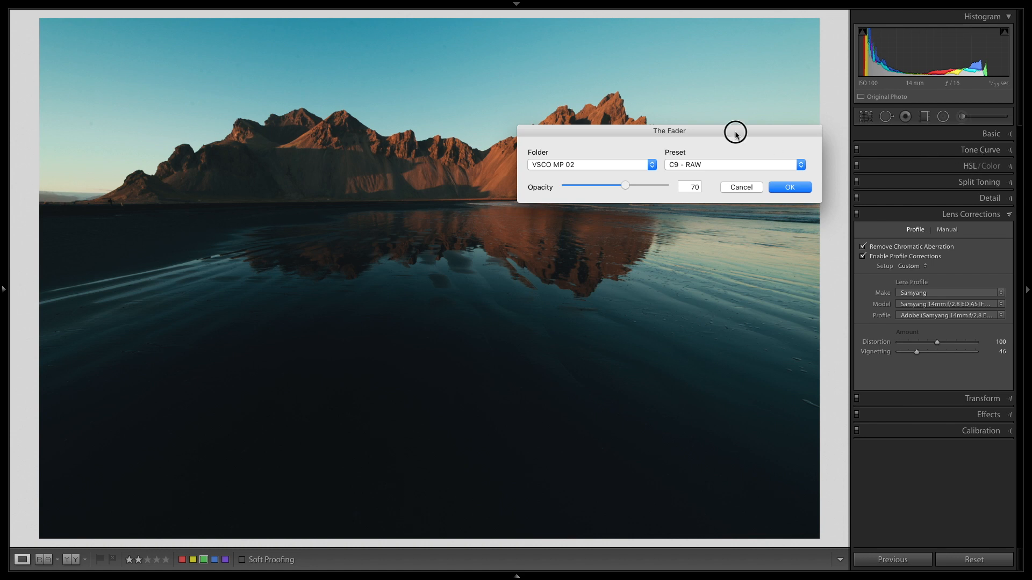
- Cancel The Fader without applying the C9 - RAW preset and expand the photo's Basic adjustments
left_click_drag(734, 133, 696, 132)
left_click(702, 187)
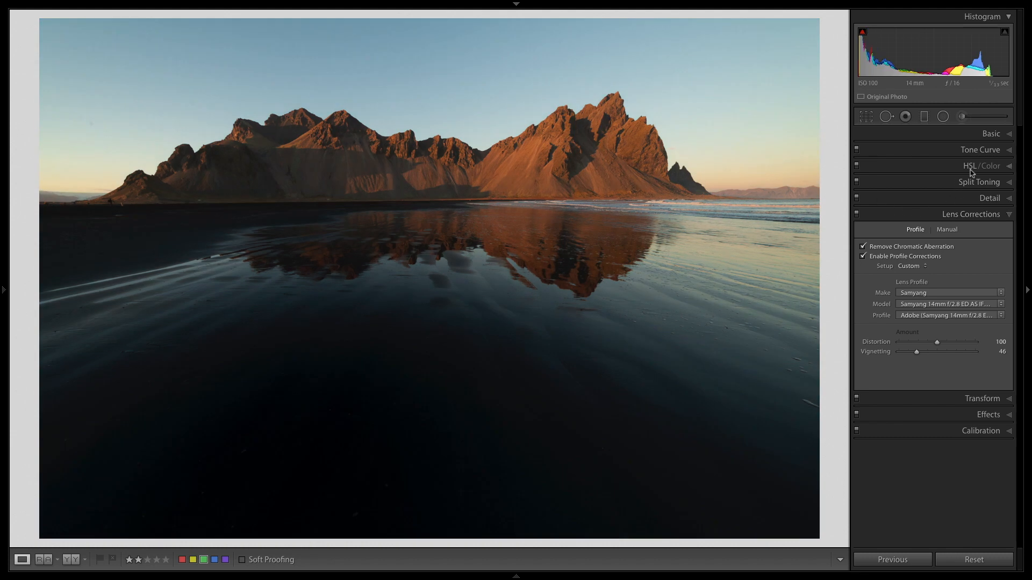
left_click(989, 133)
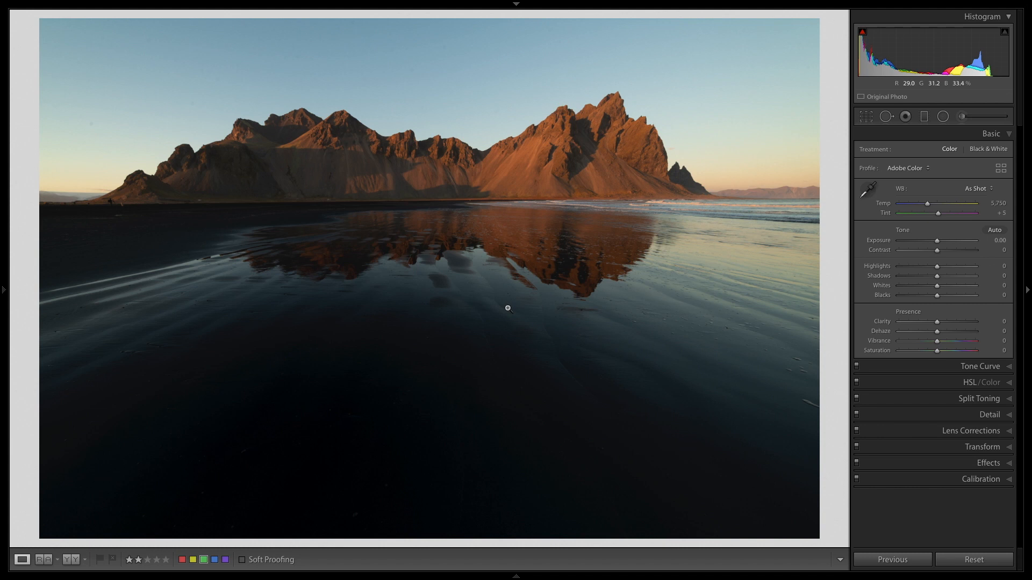
- Reopen The Fader plug-in and move its dialog over the water, clear of the mountains and the Basic adjustments
left_click(83, 6)
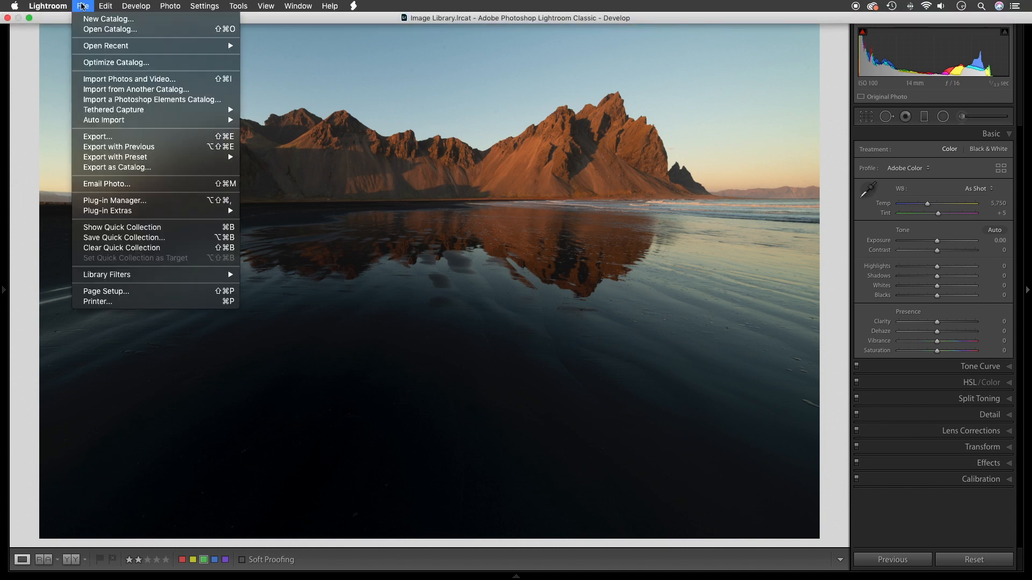
mouse_move(134, 211)
left_click(274, 214)
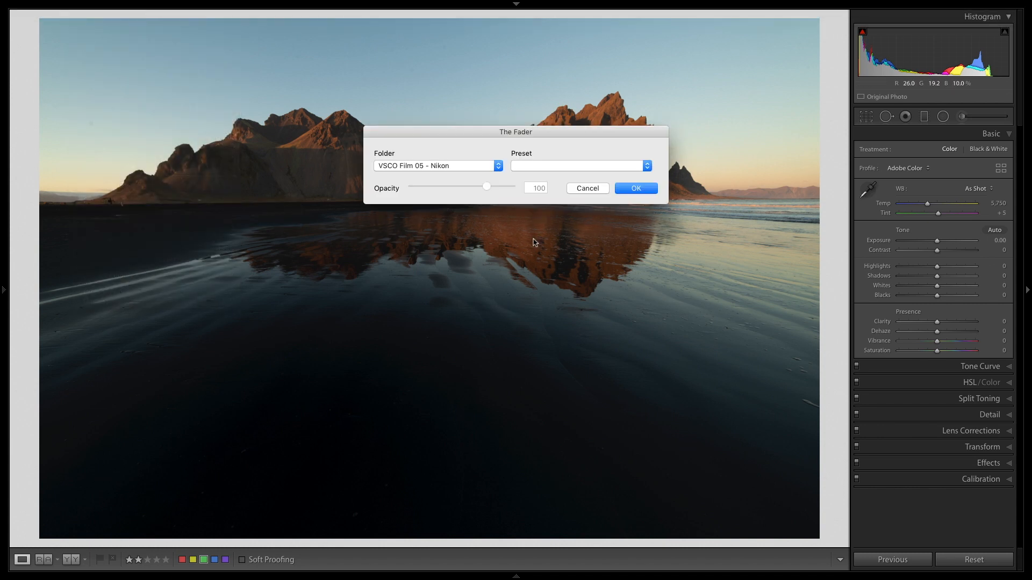
left_click_drag(552, 146, 679, 301)
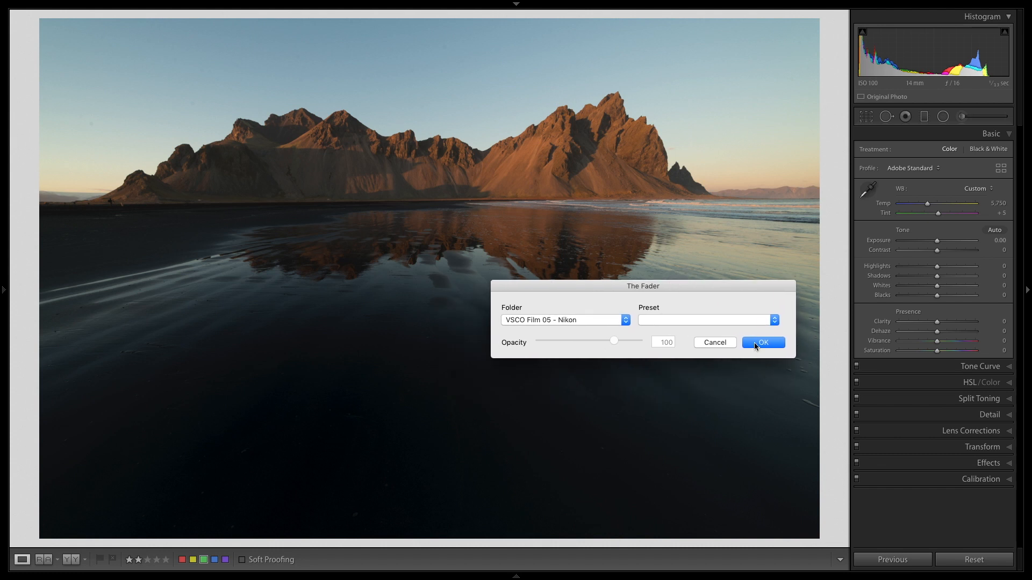
- Choose the N - Kodak Gold 200 preset from the VSCO Film 05 - Nikon folder and set its opacity to 46
left_click(773, 321)
scroll(734, 516, "down", 10)
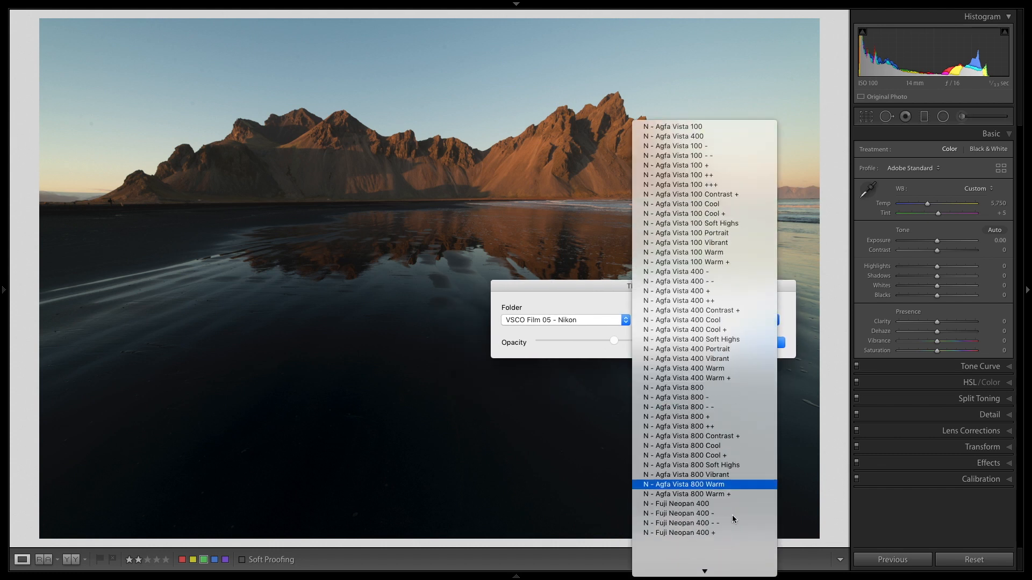
scroll(733, 517, "down", 5)
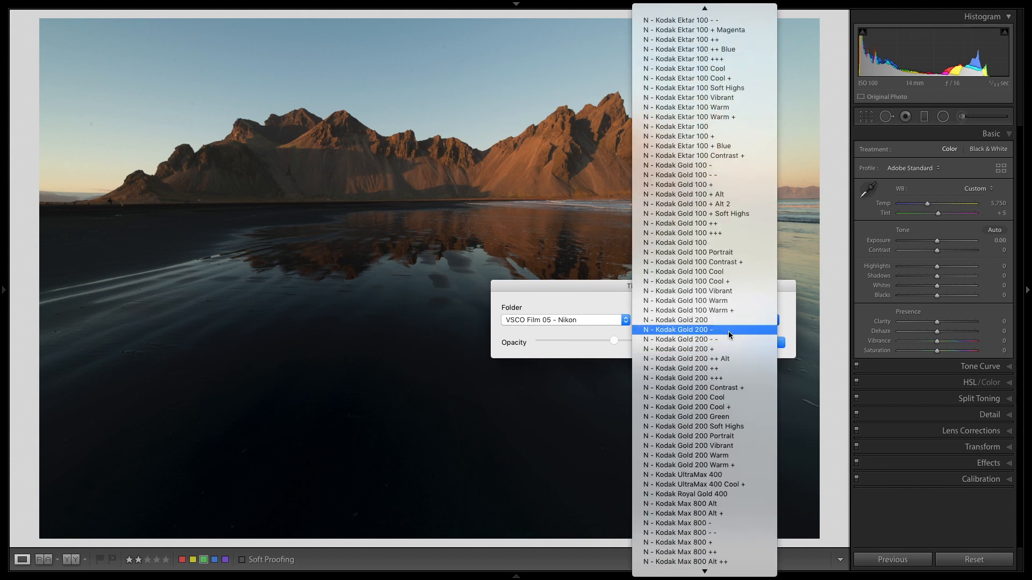
left_click(724, 319)
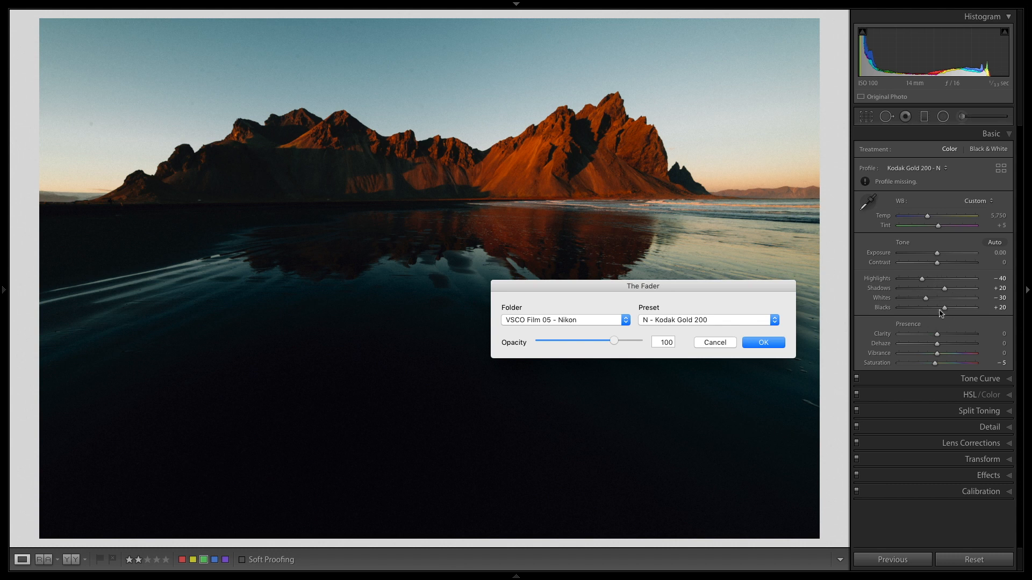
left_click(587, 341)
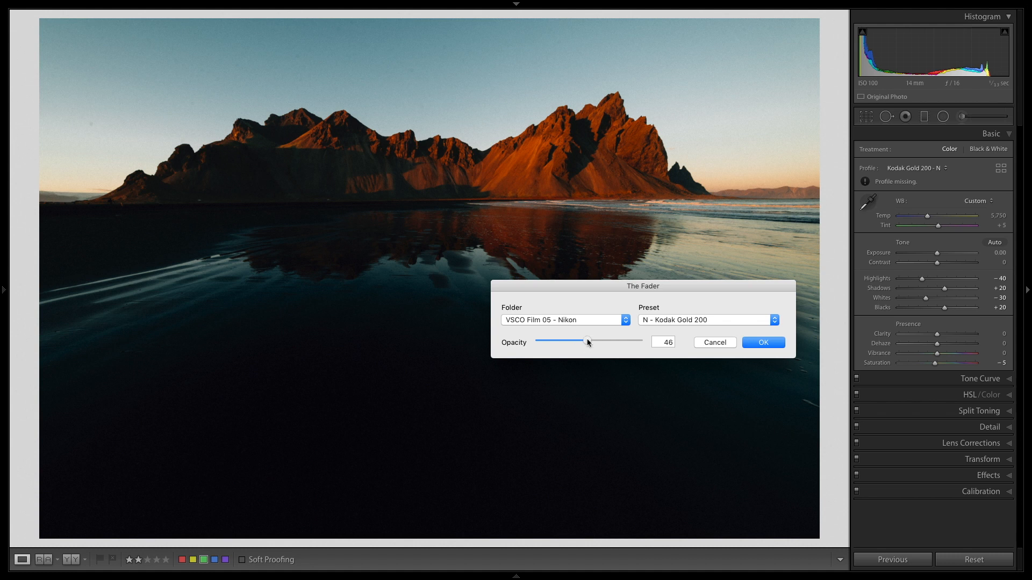